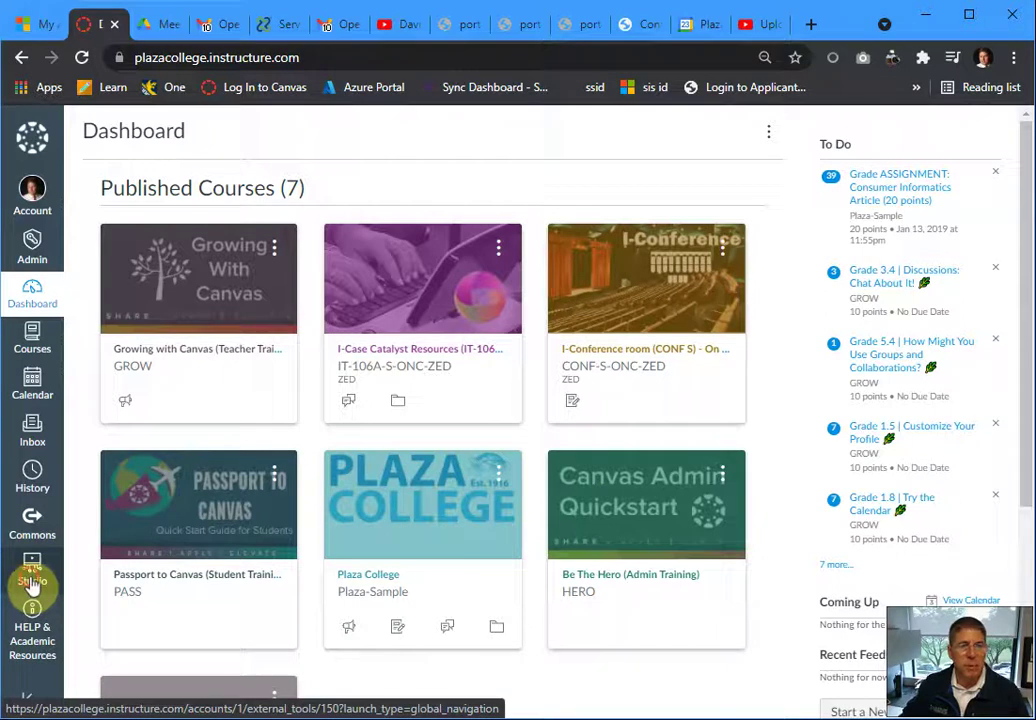
Step: Open Studio's My Library, which shows the Old, CR101 and HT101–HT103 collections
left_click(32, 583)
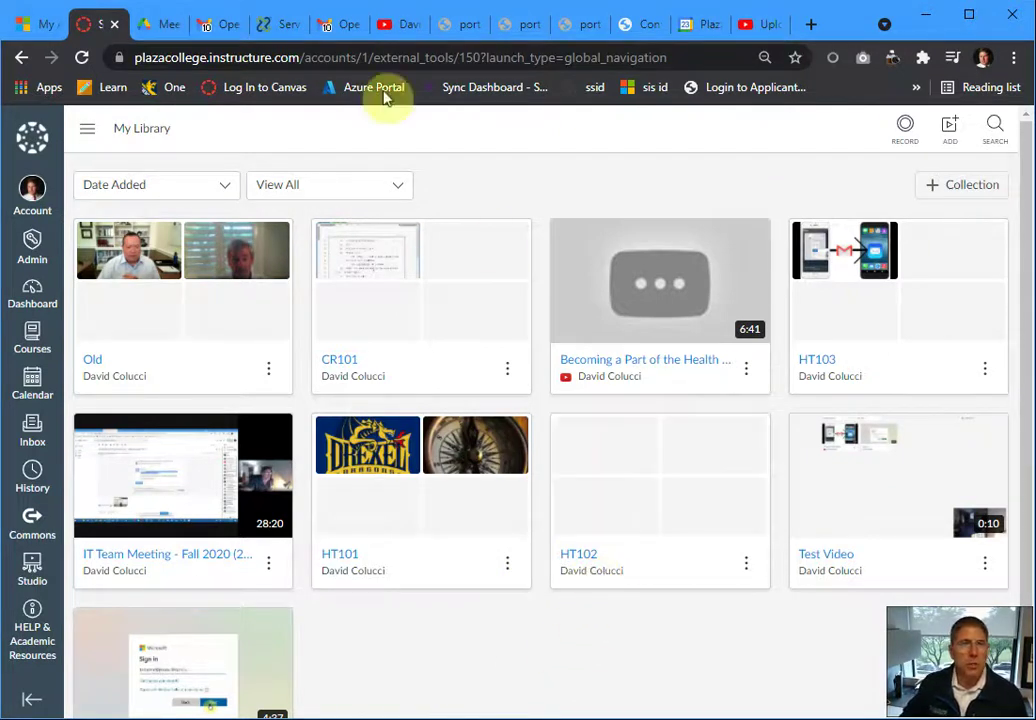
Step: In Google Drive, go to My Drive and open the Meet Recordings folder
left_click(152, 26)
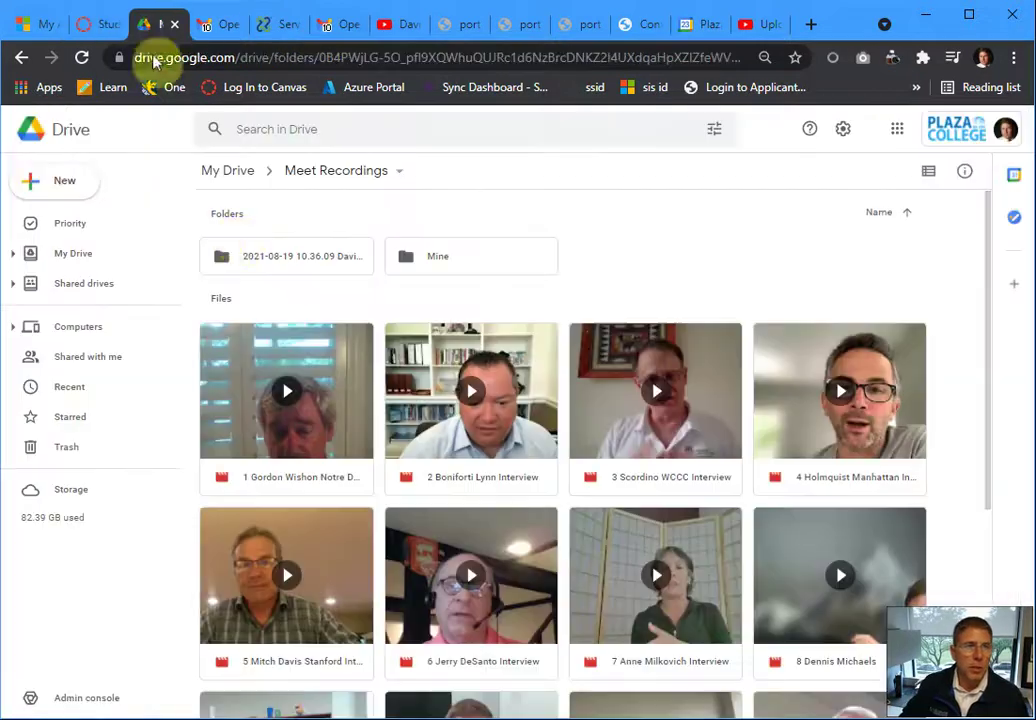
left_click(255, 171)
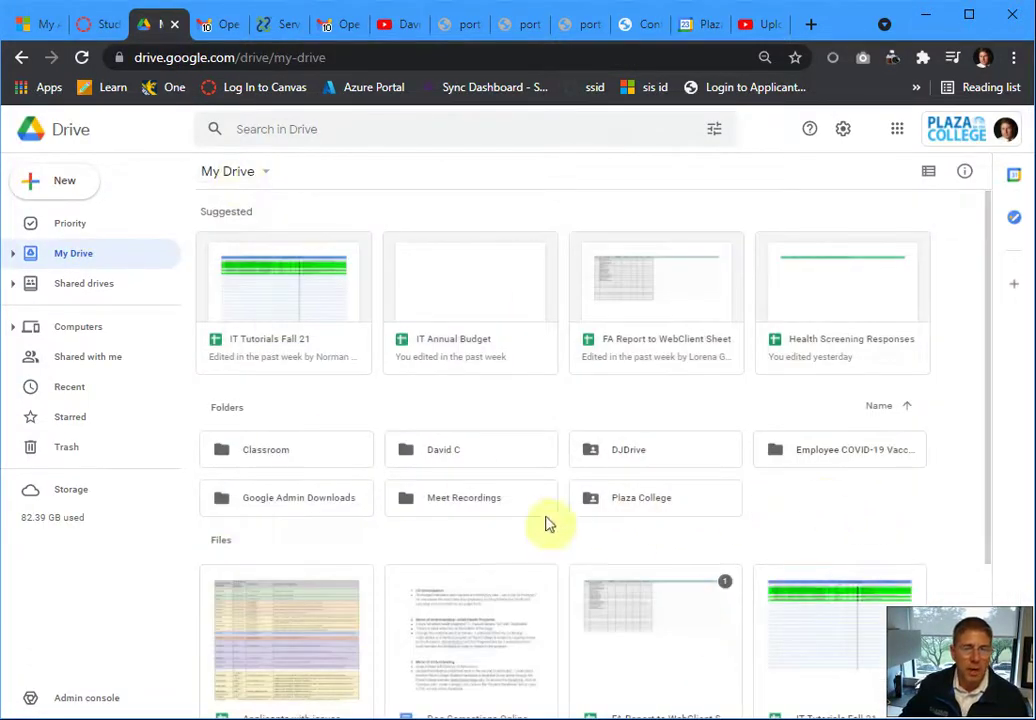
double_click(454, 506)
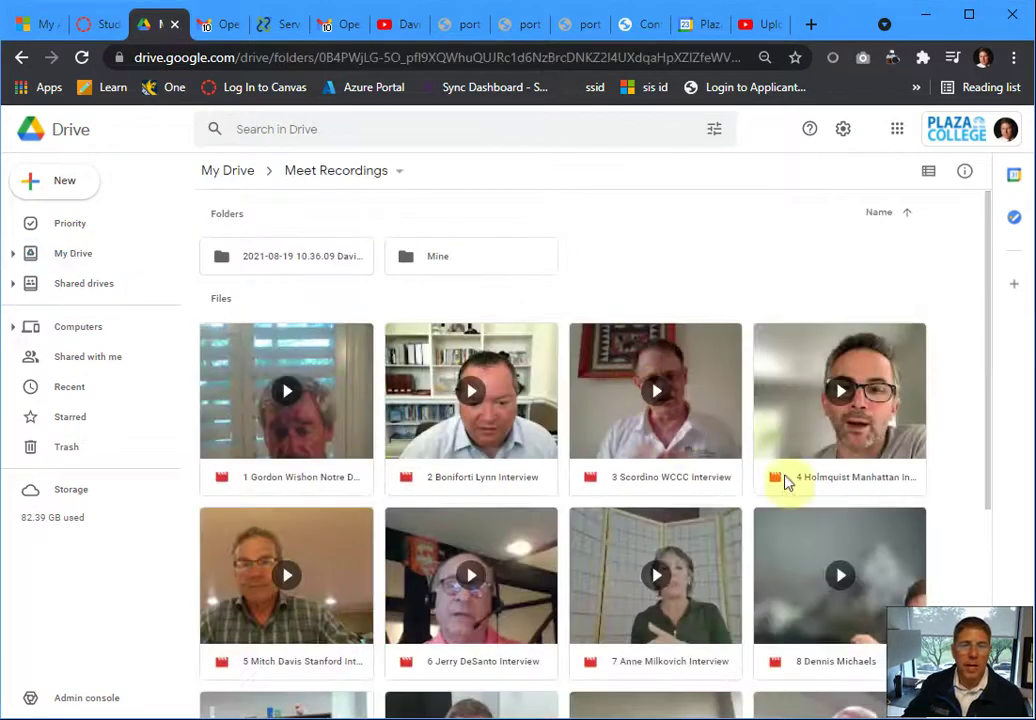
scroll(697, 515, "down", 4)
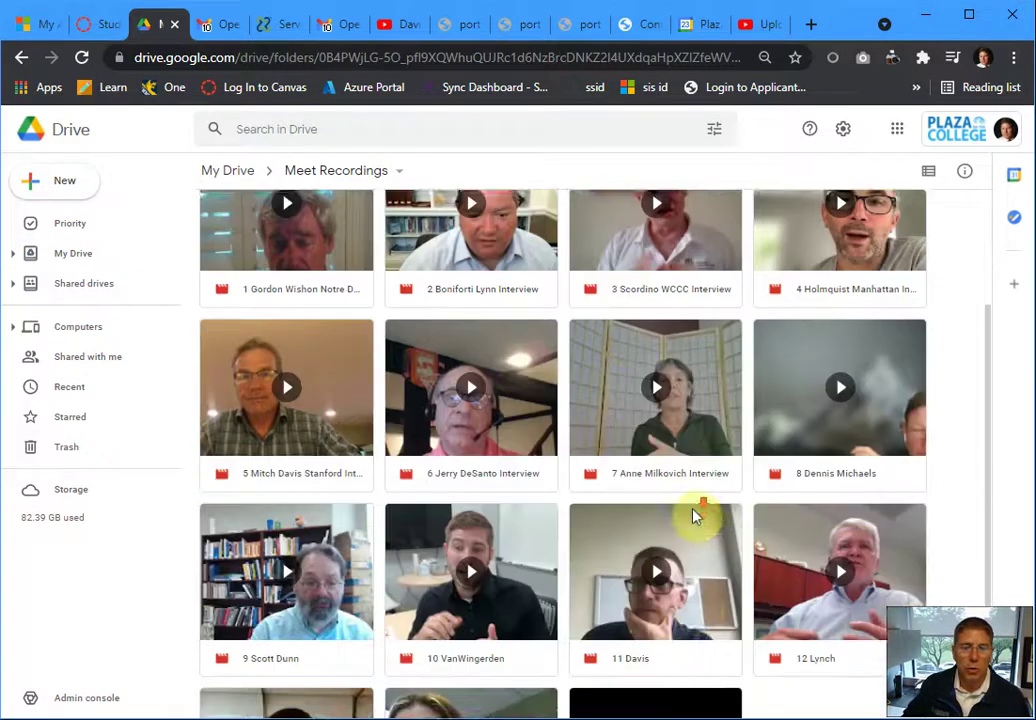
scroll(697, 515, "down", 1)
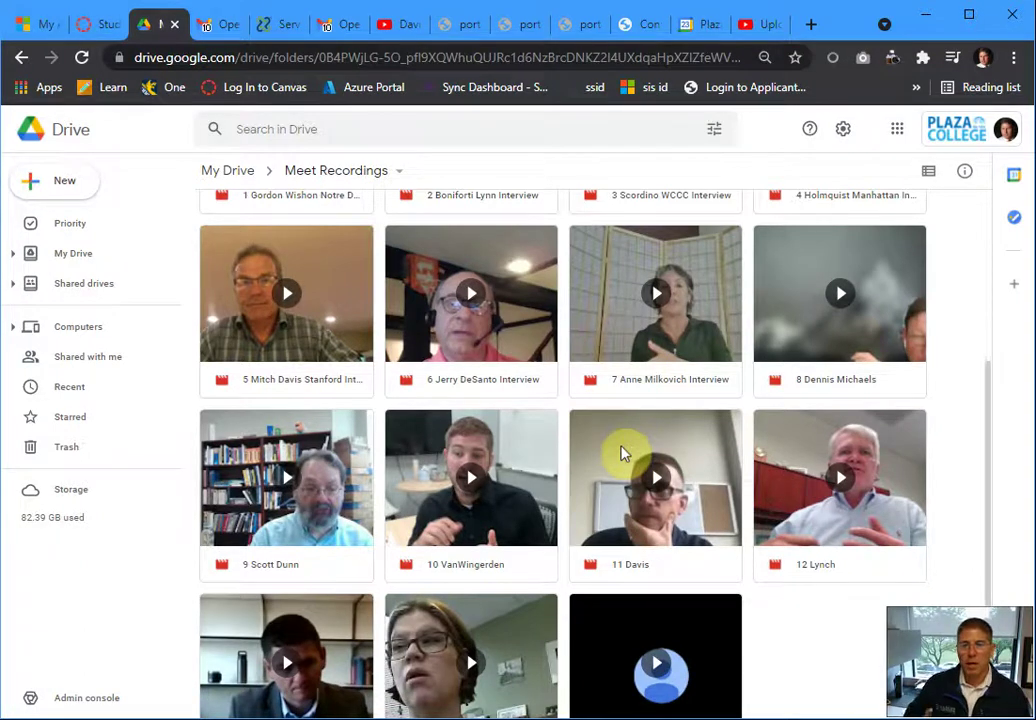
Step: Download the 11 Davis recording as an MP4, then return to Canvas Studio
right_click(621, 452)
left_click(706, 654)
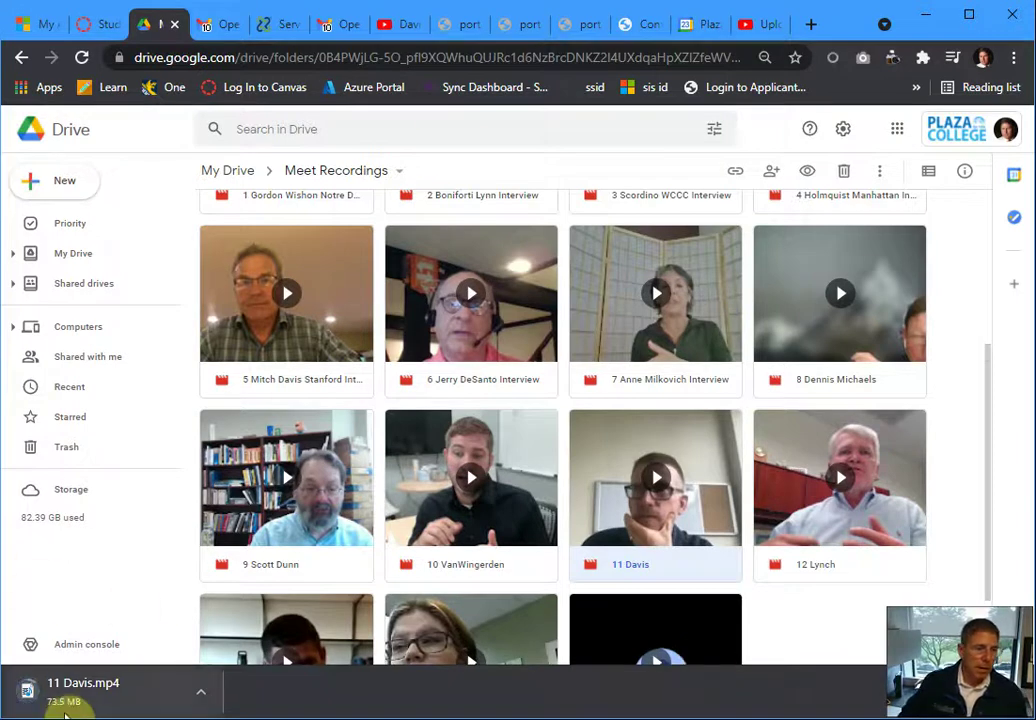
left_click(85, 22)
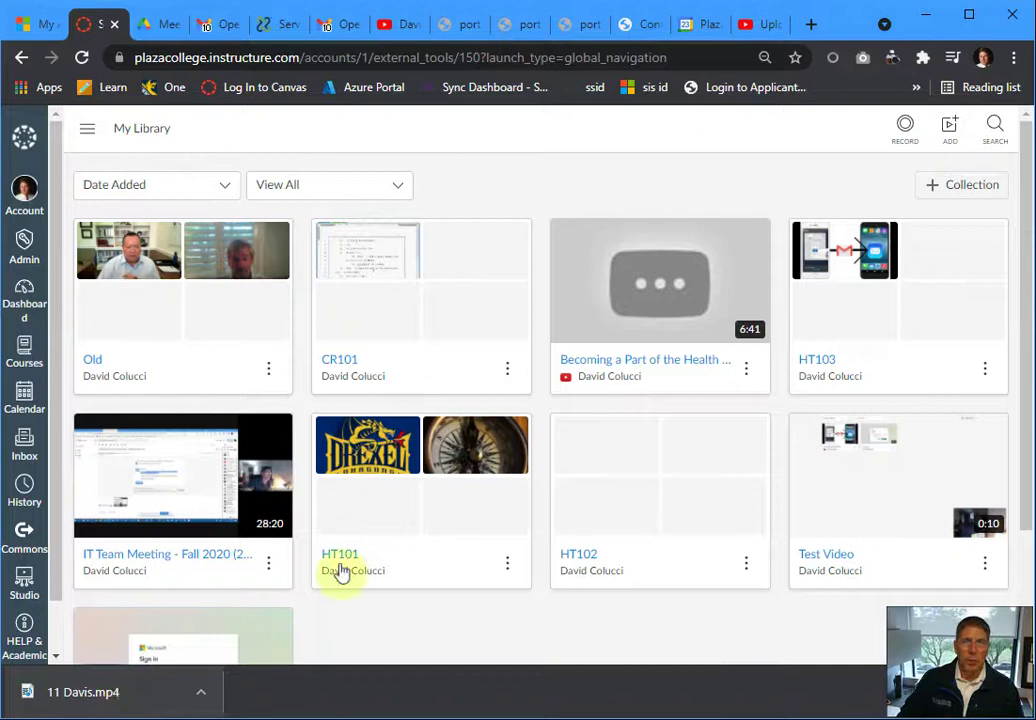
Step: Upload 11 Davis.mp4 from Downloads to My Library, staying on the page until the upload finishes
left_click(950, 132)
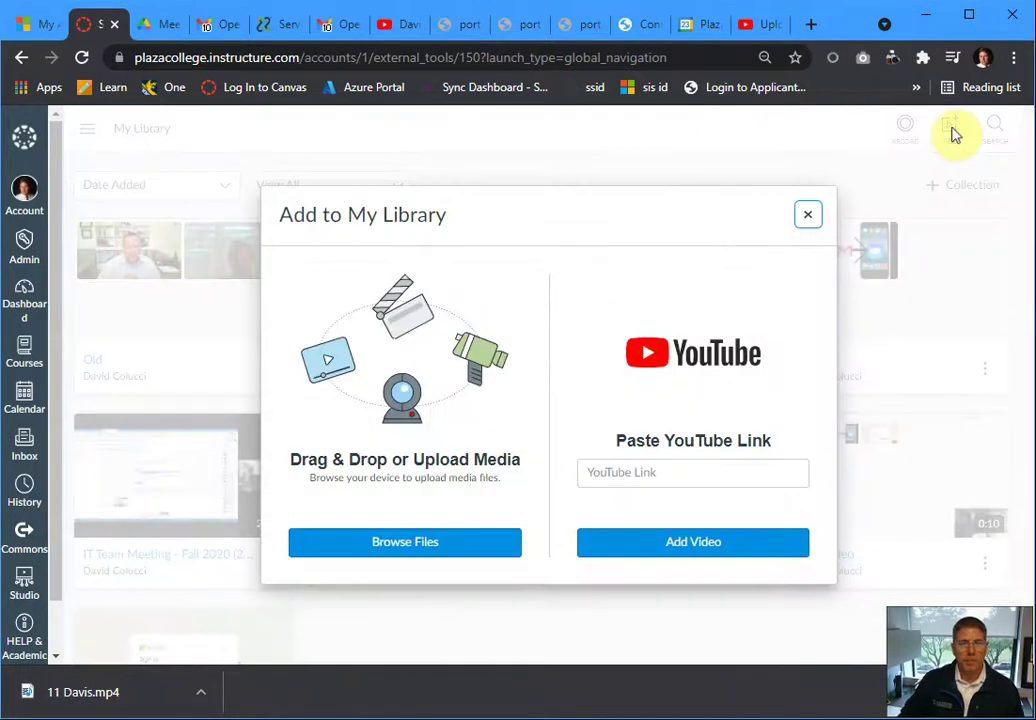
left_click(457, 550)
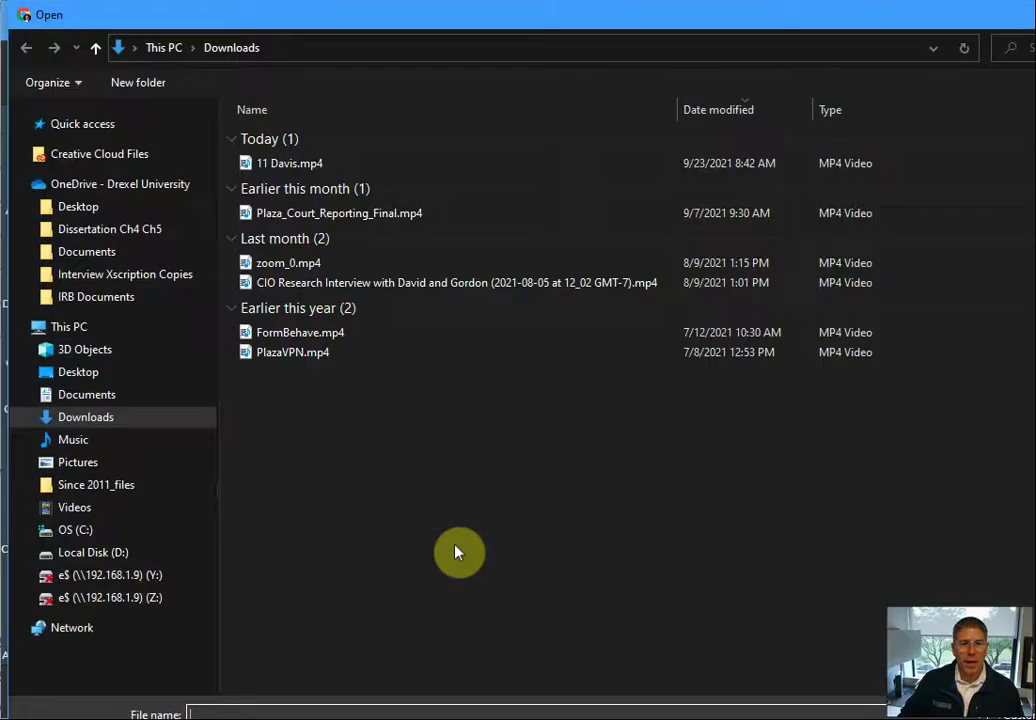
double_click(307, 167)
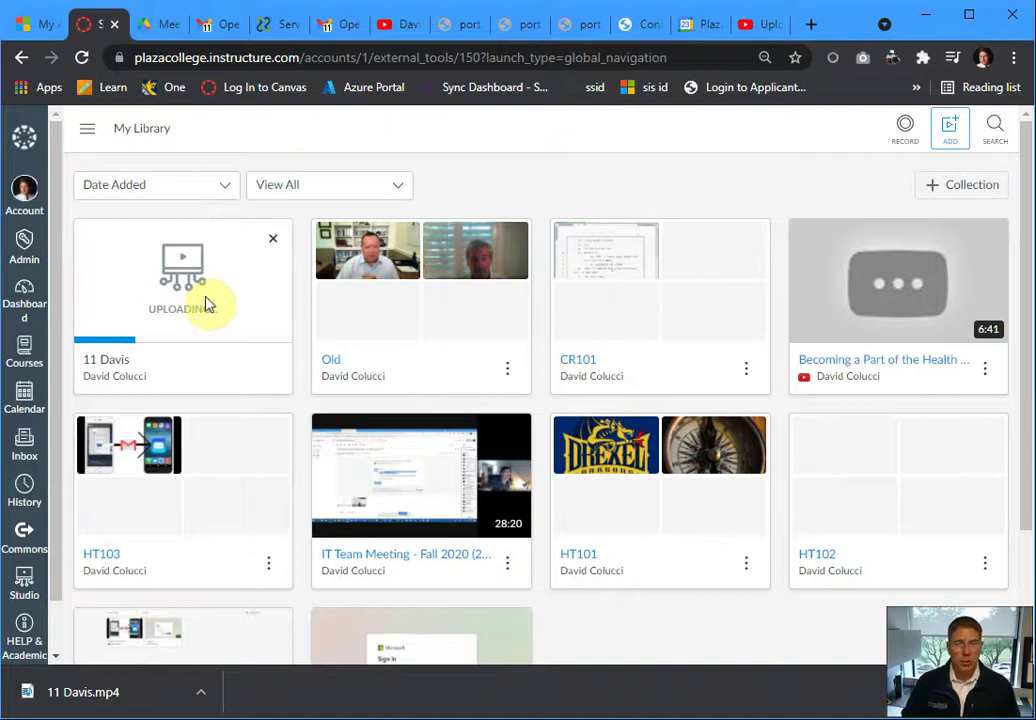
left_click(25, 148)
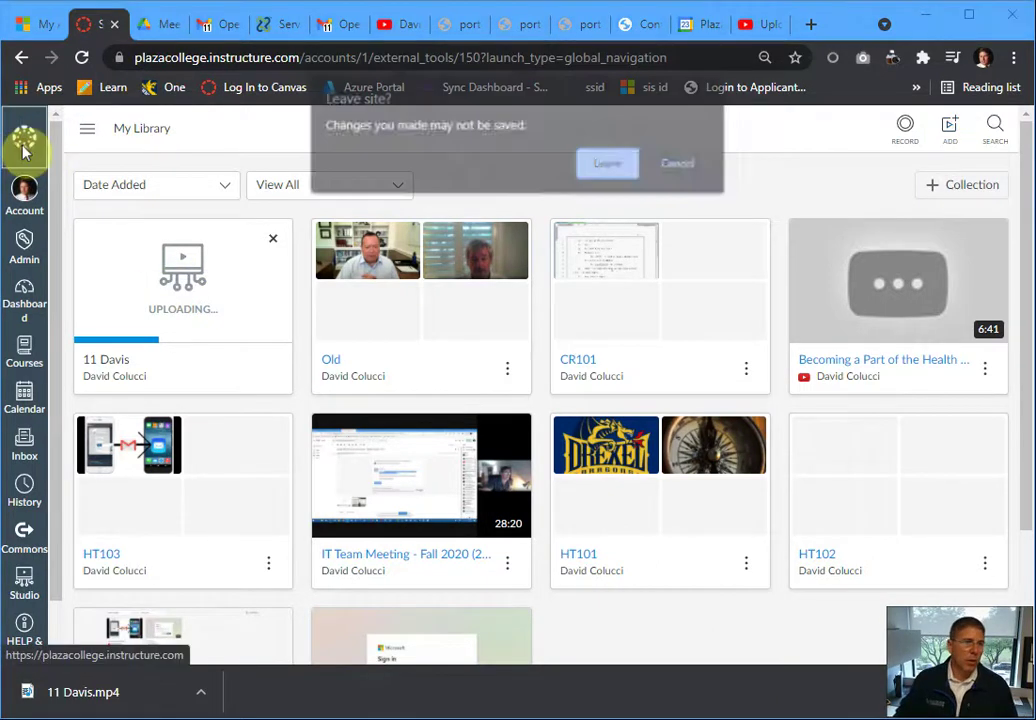
left_click(690, 165)
scroll(788, 400, "down", 2)
scroll(788, 430, "up", 2)
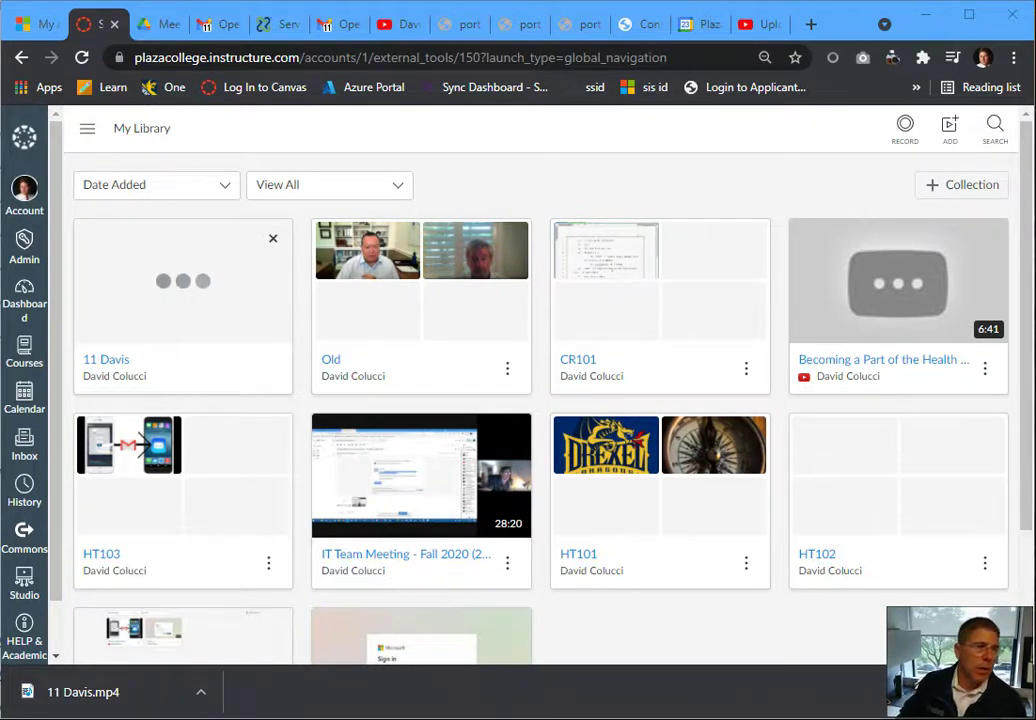
Step: From the dashboard, open the Plaza College course and its Overview page
left_click(24, 138)
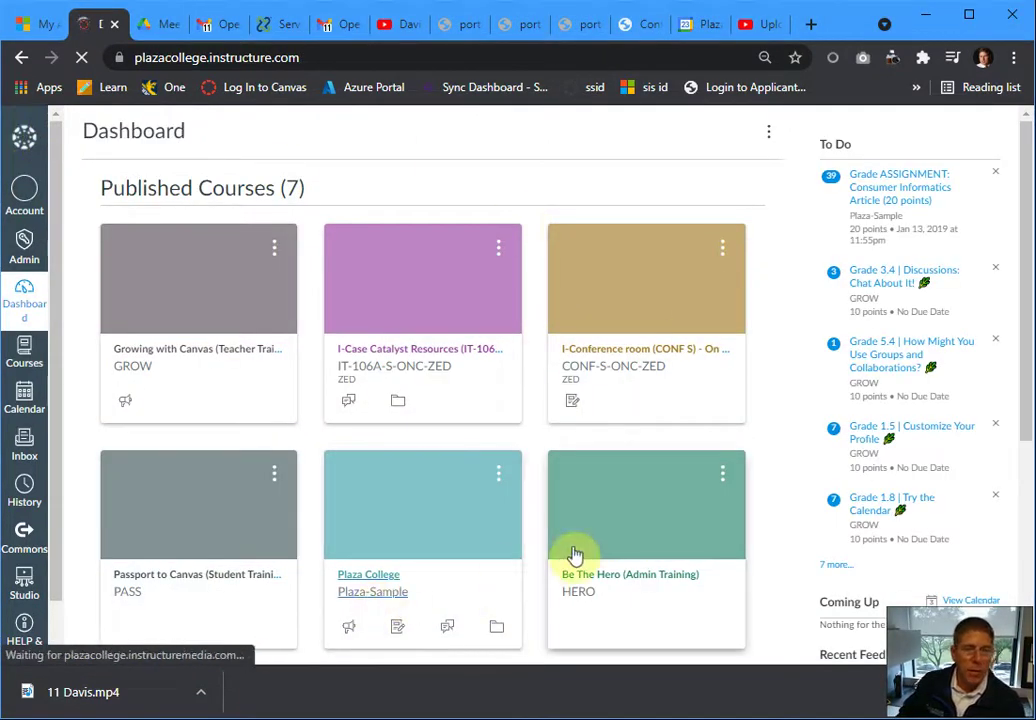
left_click(478, 460)
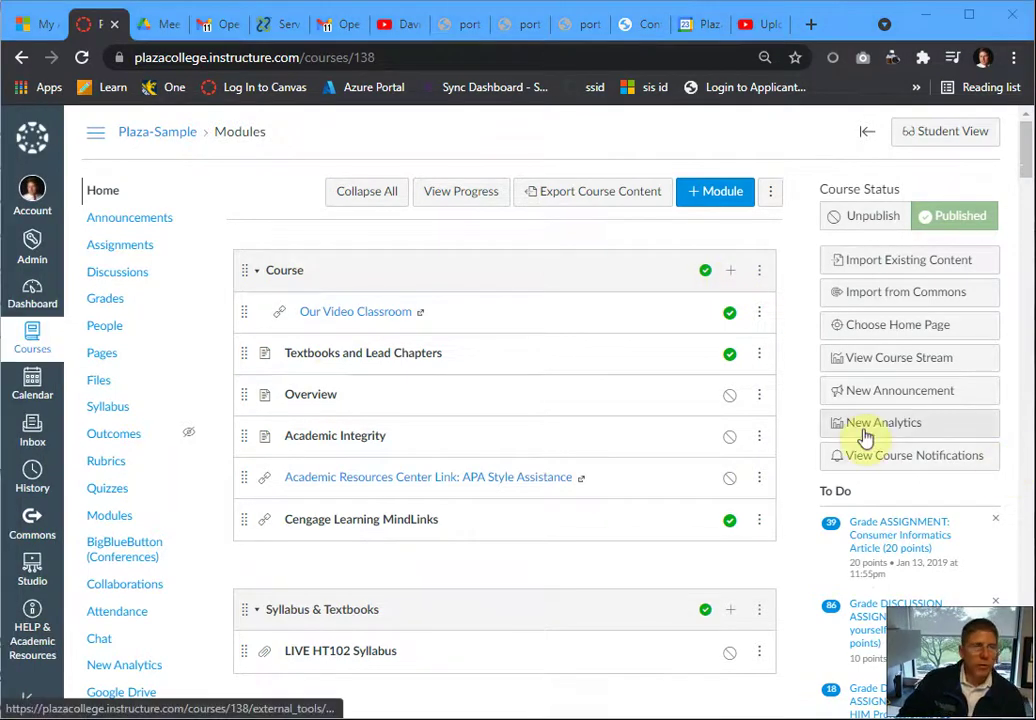
left_click(318, 402)
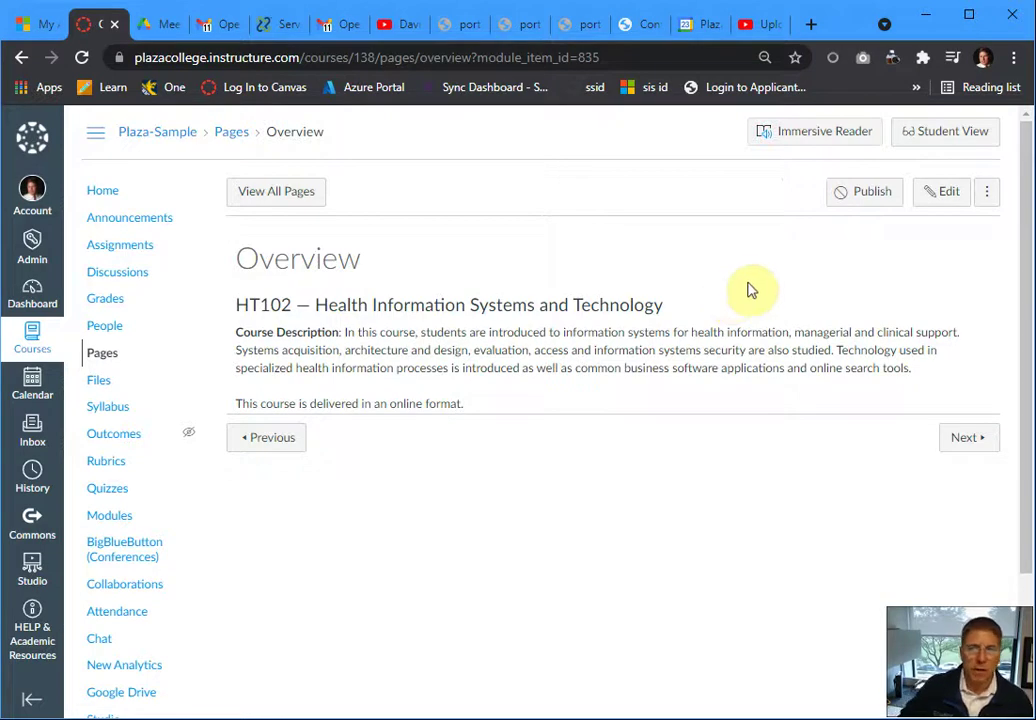
Step: Edit the Overview page, add a blank line after the course description, and open the Studio library
left_click(940, 195)
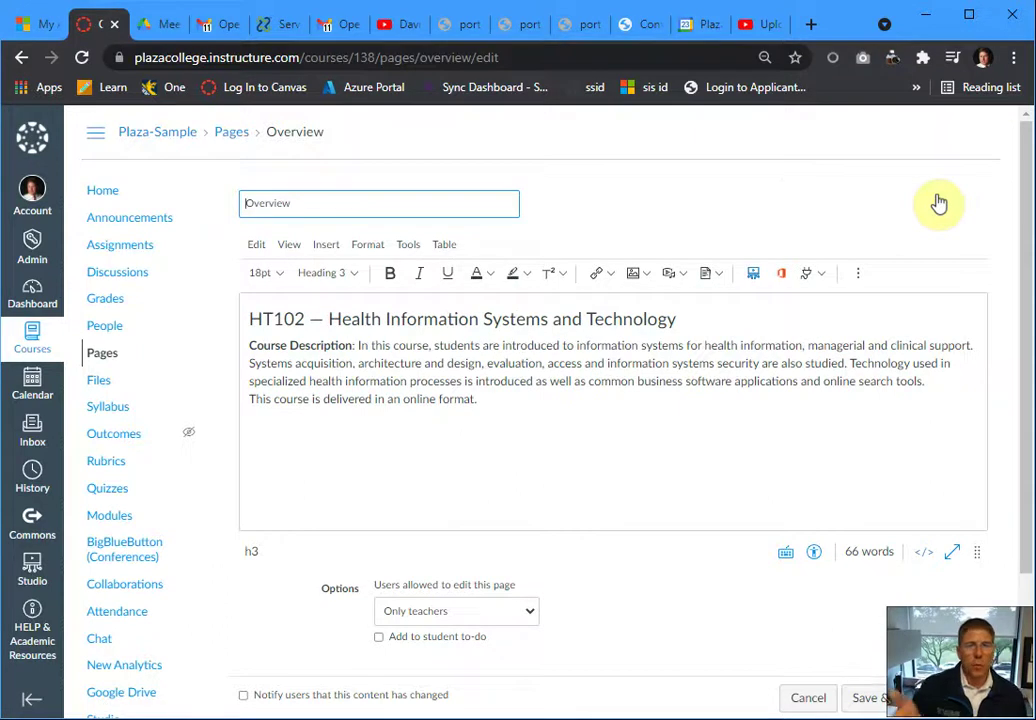
left_click(328, 428)
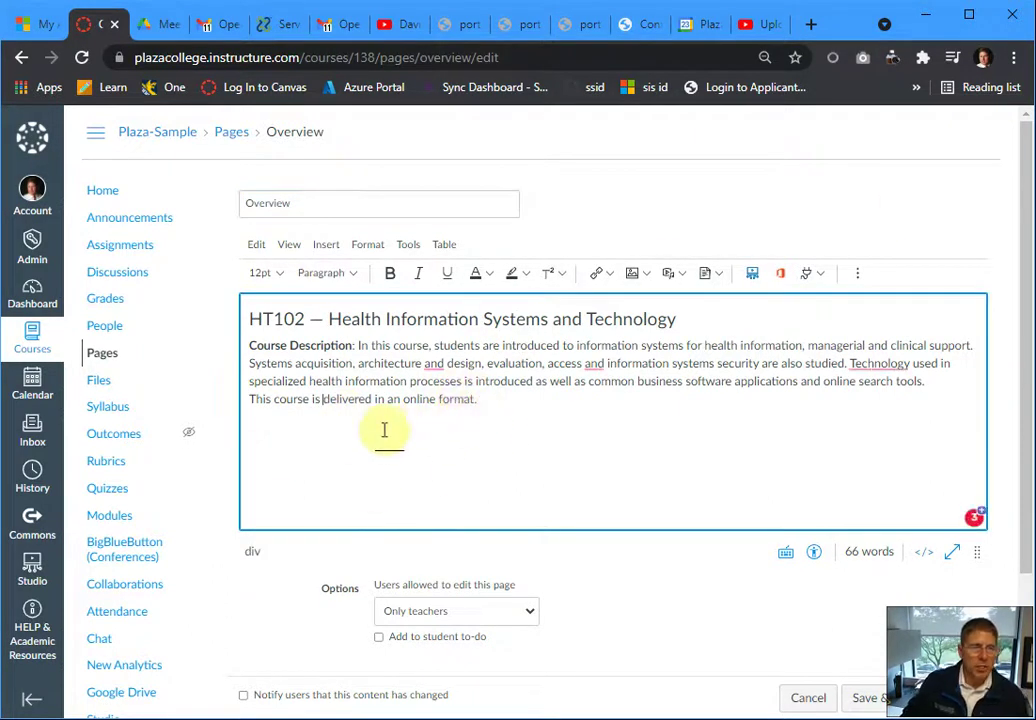
left_click(495, 404)
key("Return")
key("Return")
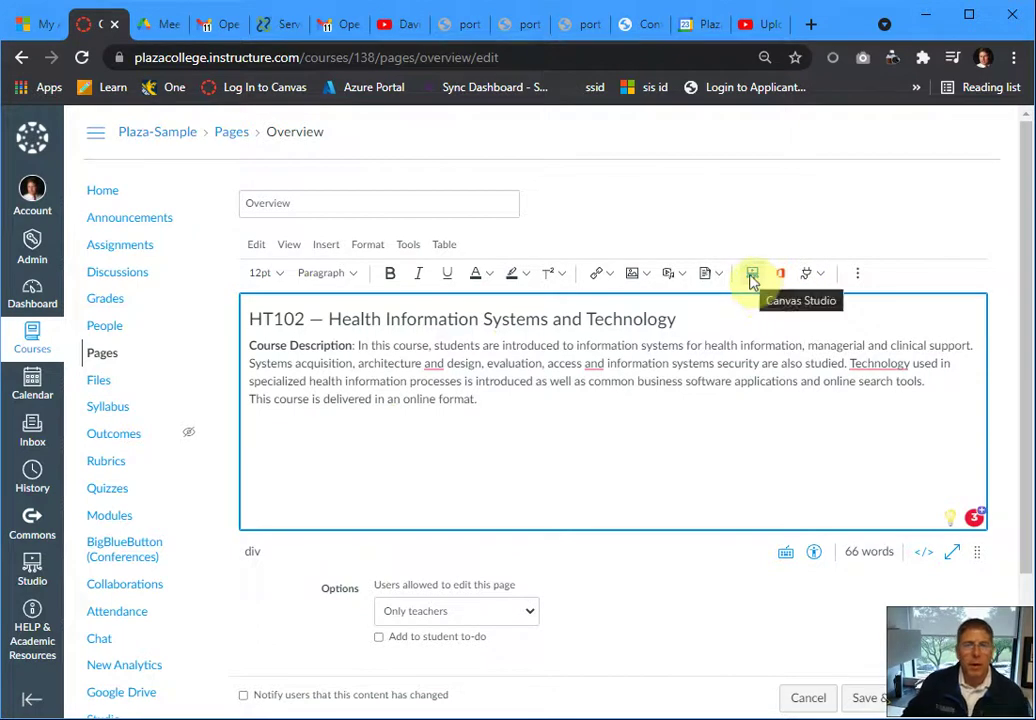
left_click(752, 278)
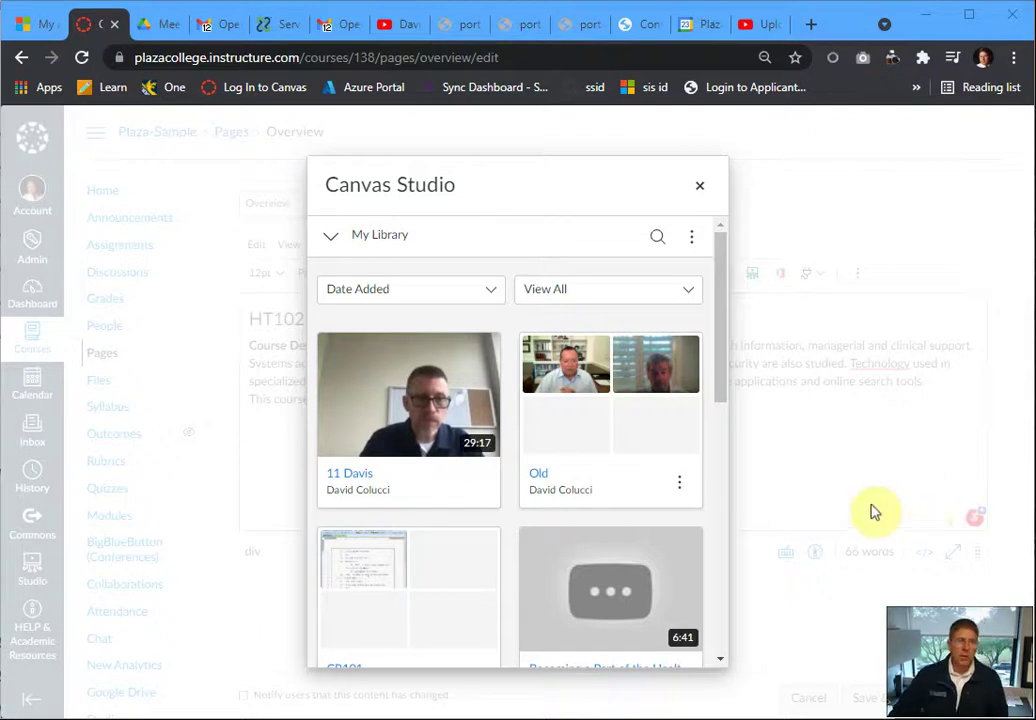
Step: Select the 11 Davis video, keep Display Media Tabs on, set Display Download Option off, and embed it
left_click(407, 446)
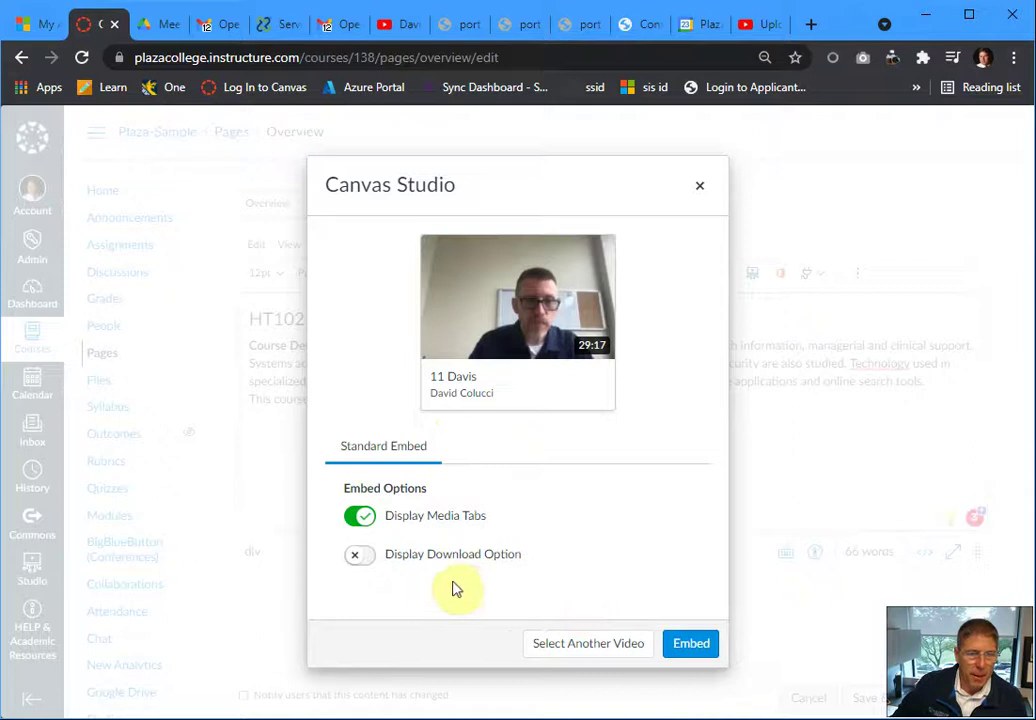
left_click(387, 556)
left_click_drag(387, 556, 562, 562)
left_click(430, 569)
left_click(472, 556)
left_click(356, 562)
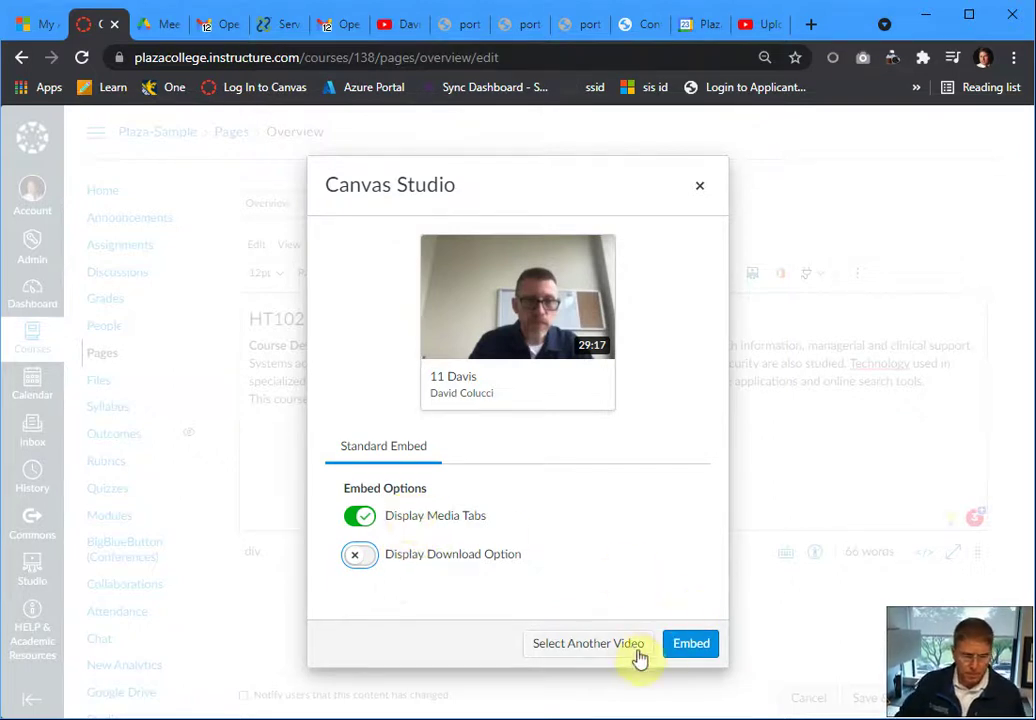
left_click(700, 644)
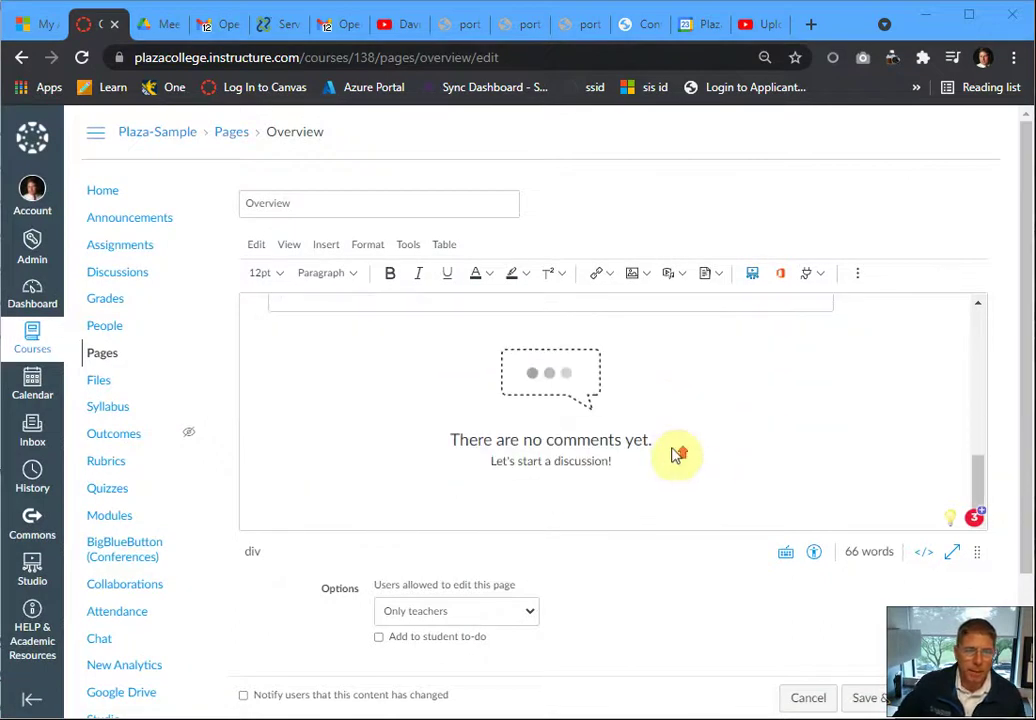
Step: Check the embedded 11 Davis player in the editor and save the Overview page
scroll(673, 455, "up", 3)
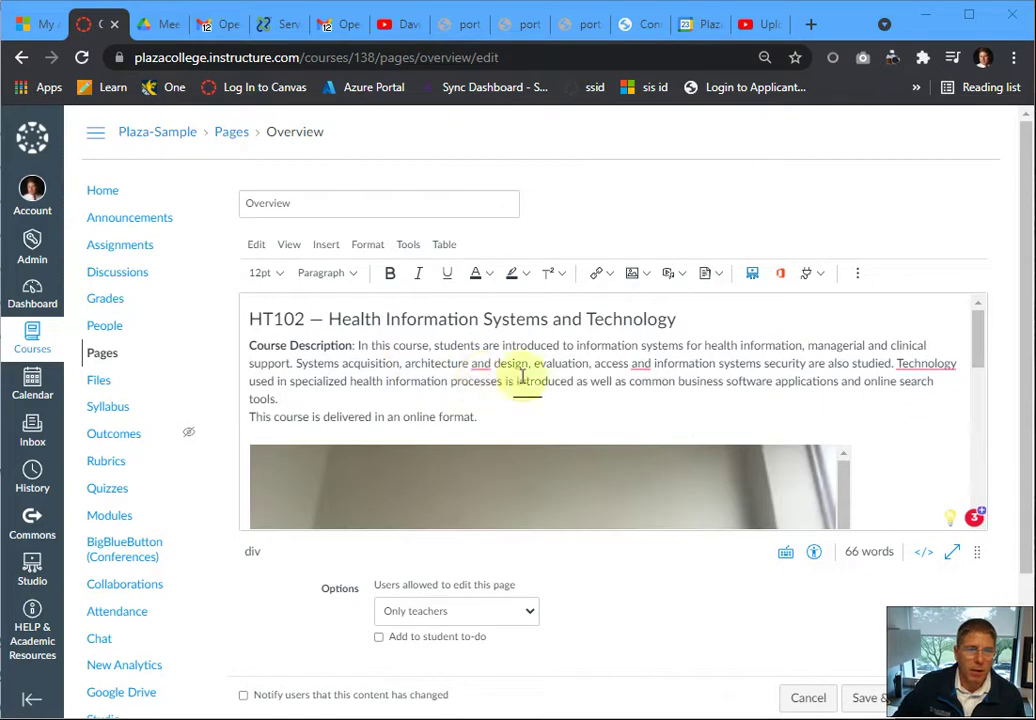
scroll(550, 404, "down", 3)
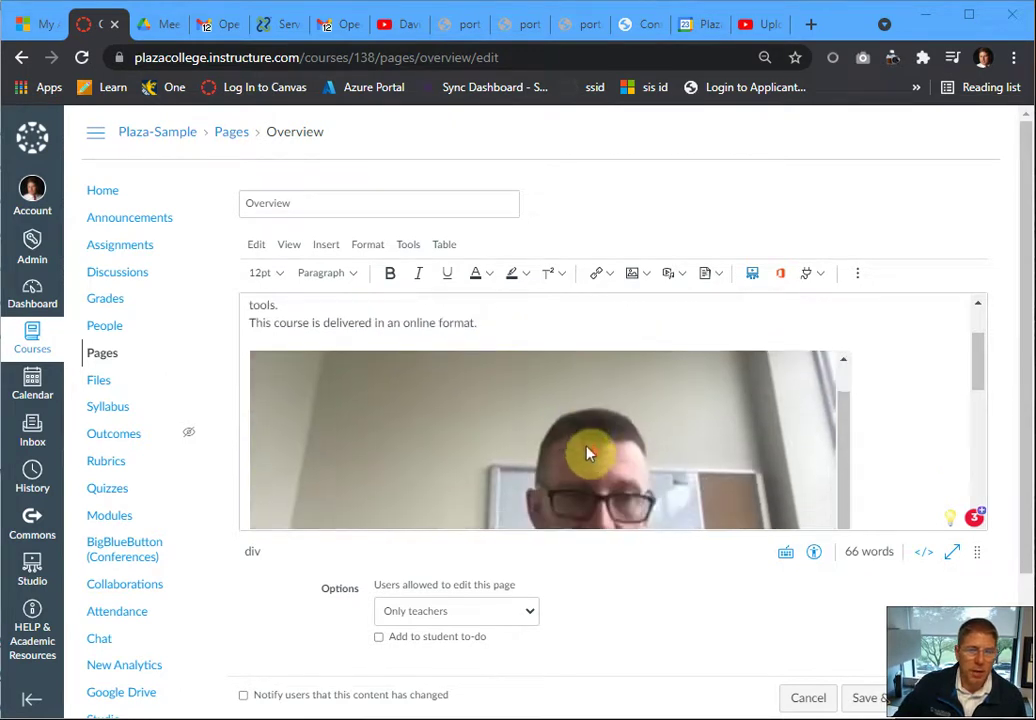
scroll(595, 497, "down", 2)
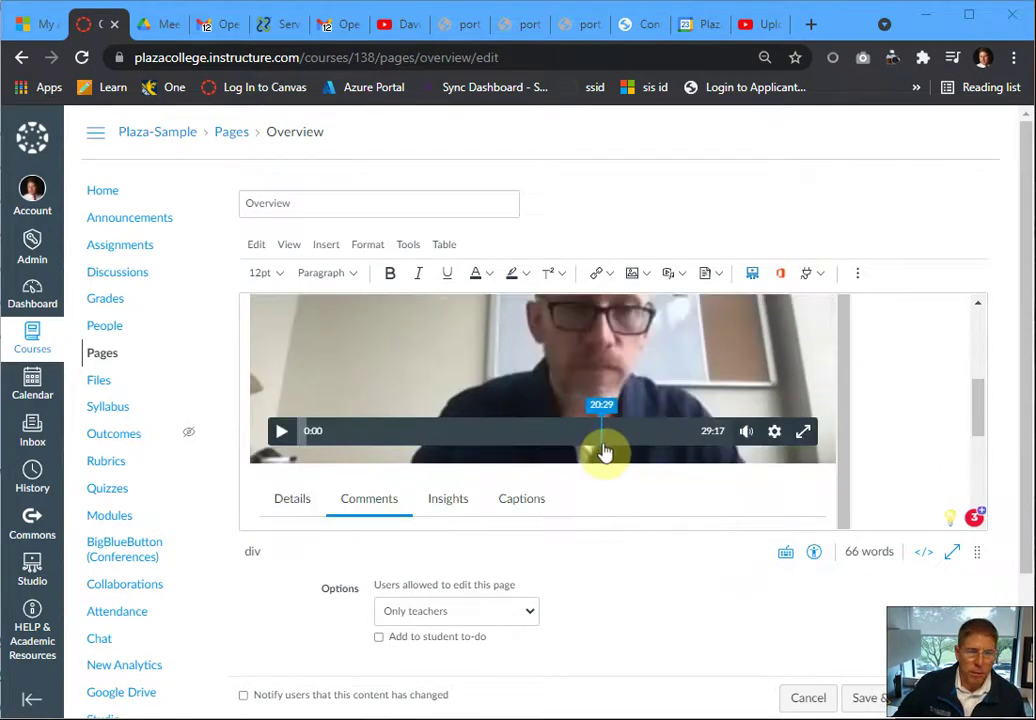
scroll(740, 449, "up", 1)
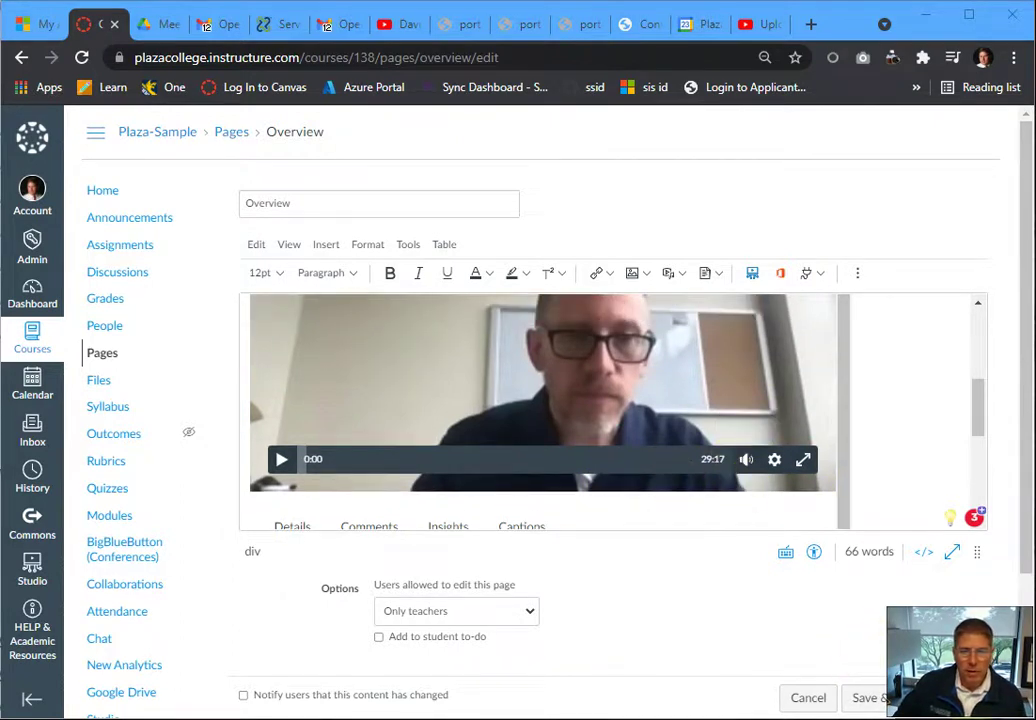
left_click(864, 697)
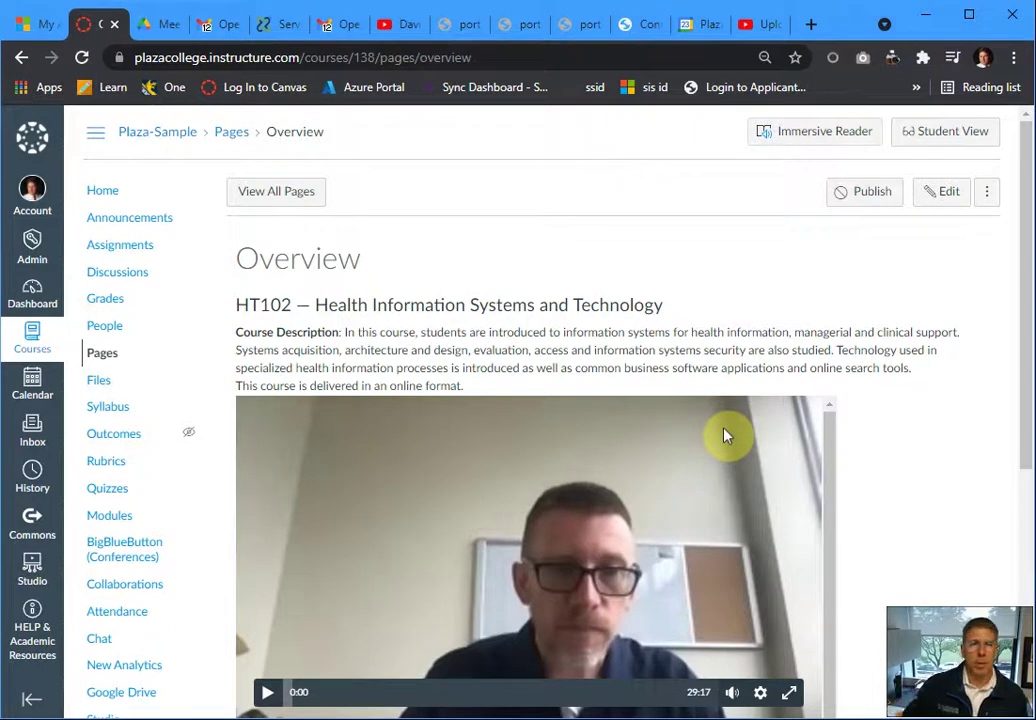
Step: Scroll to the embedded video and view its Details, Comments, Insights and Captions tabs
scroll(874, 377, "down", 2)
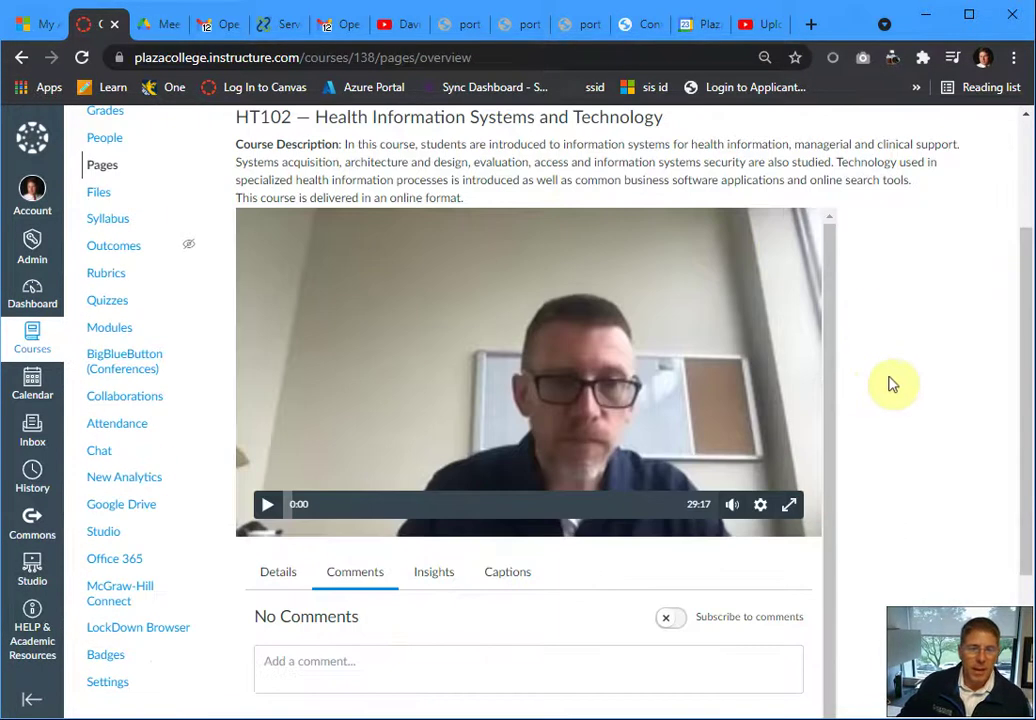
scroll(888, 413, "down", 2)
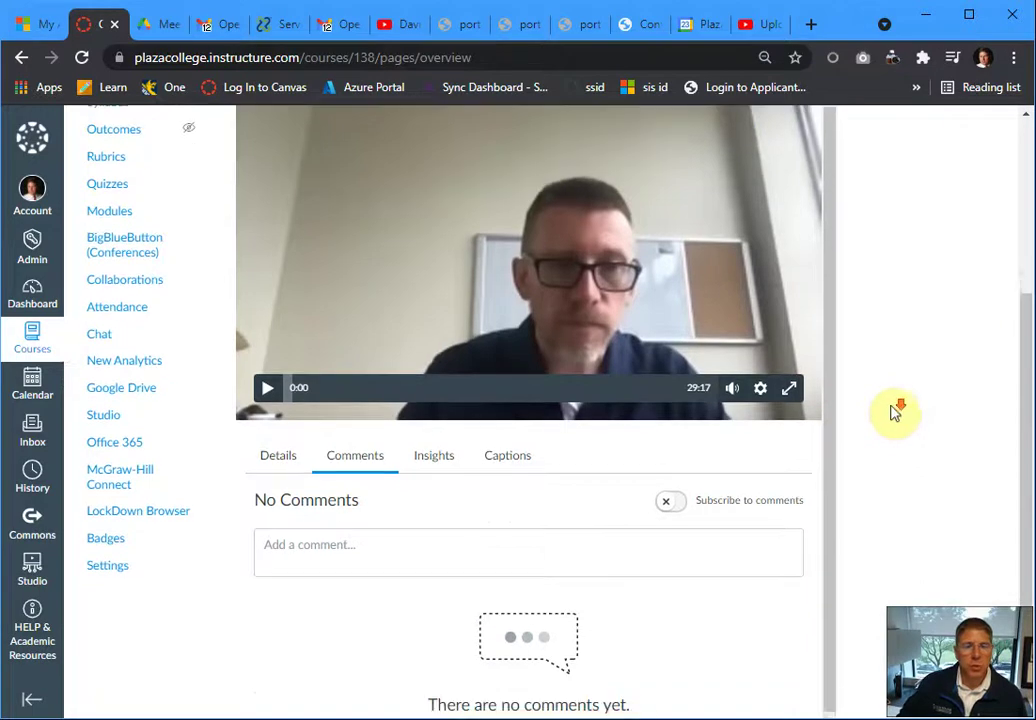
left_click(280, 389)
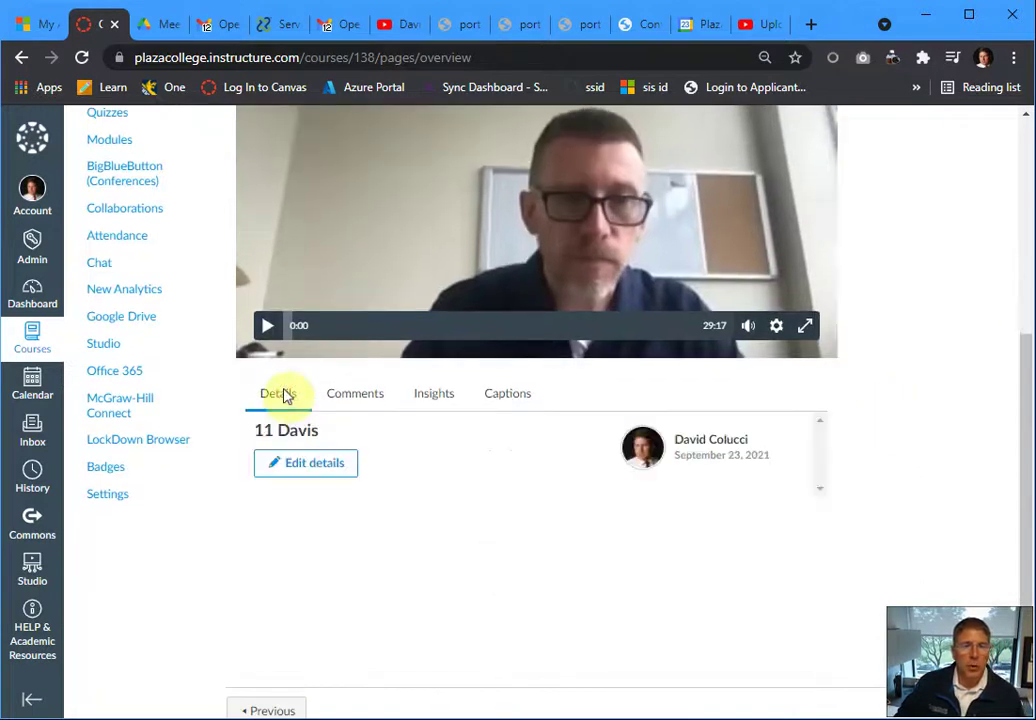
left_click(358, 399)
left_click(428, 391)
left_click(506, 395)
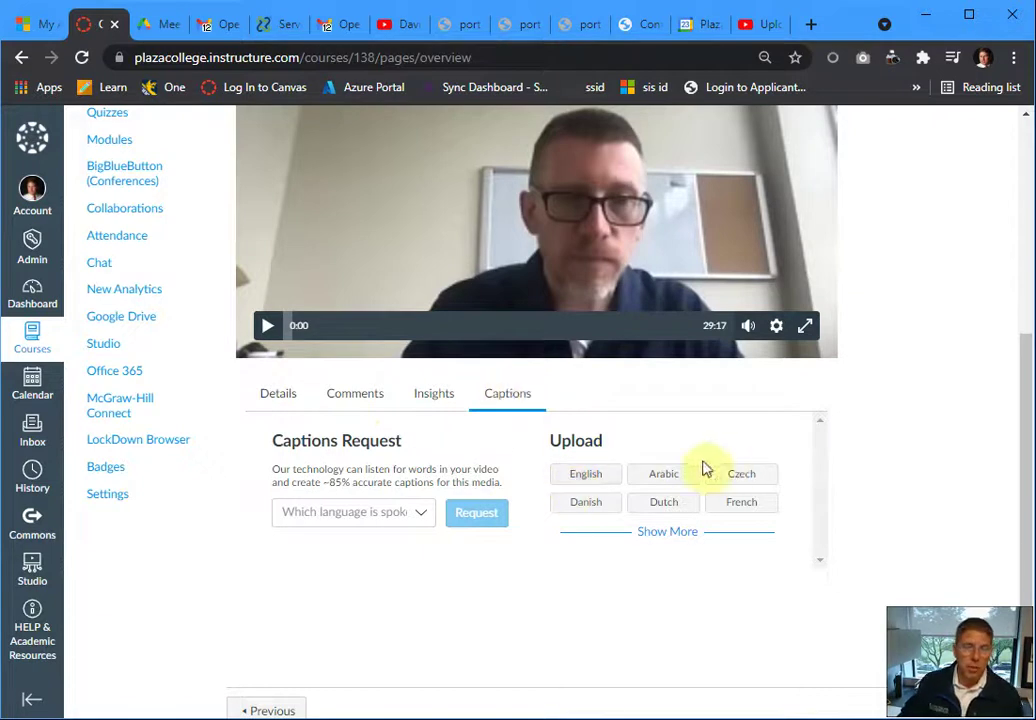
Step: Choose English for a caption upload, then go back through Insights and Comments to Details
left_click(594, 482)
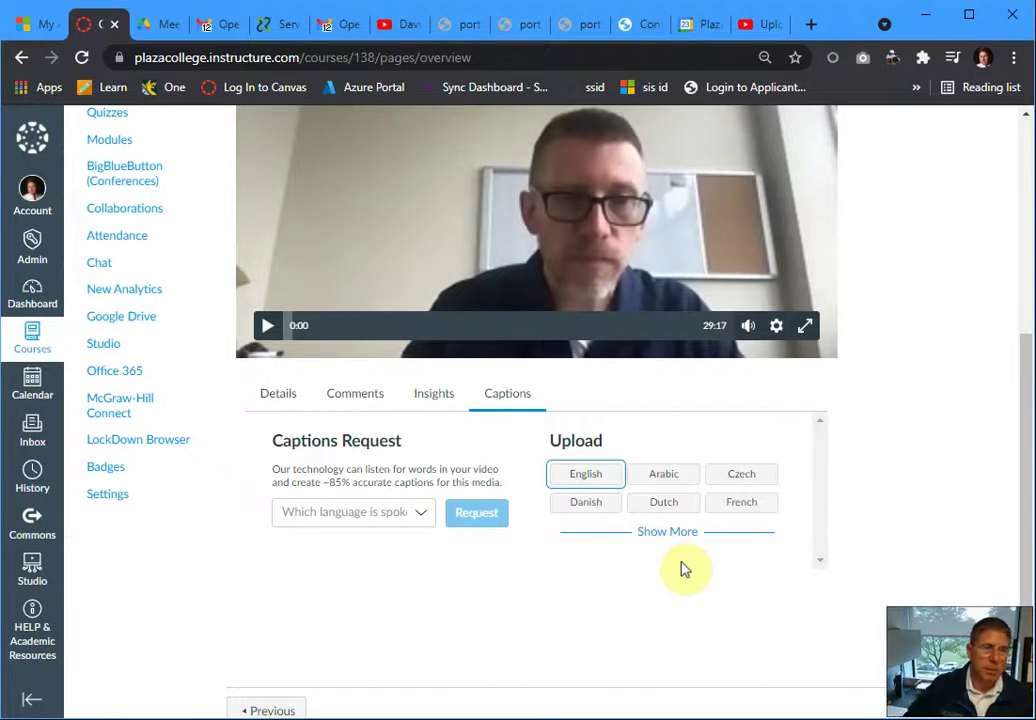
left_click(446, 406)
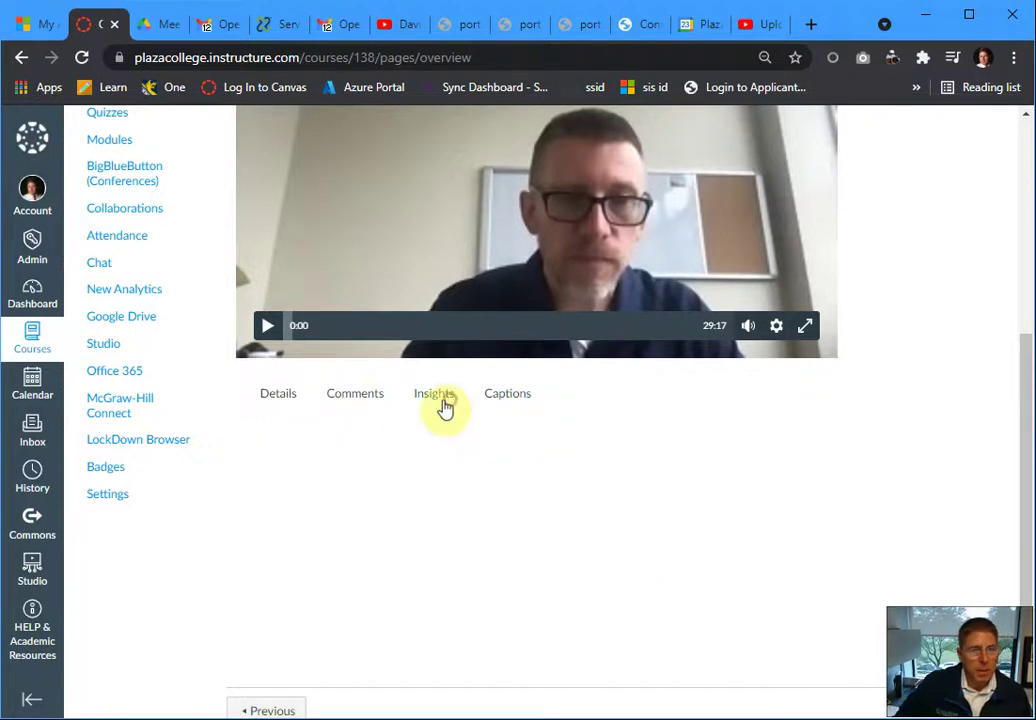
left_click(363, 398)
left_click(280, 391)
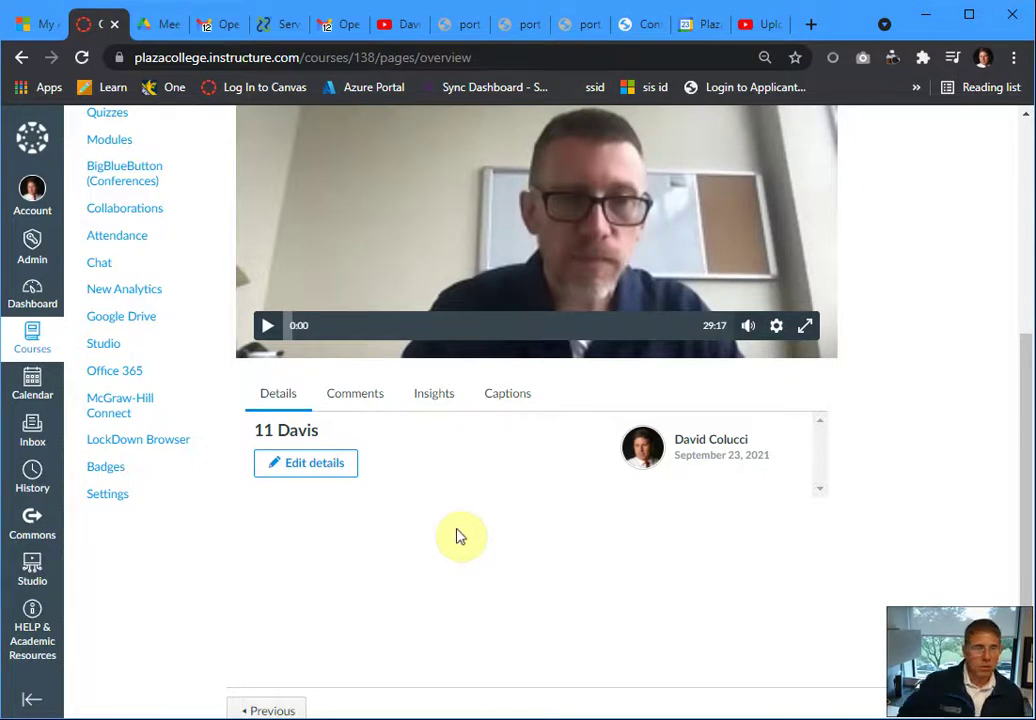
scroll(459, 537, "up", 4)
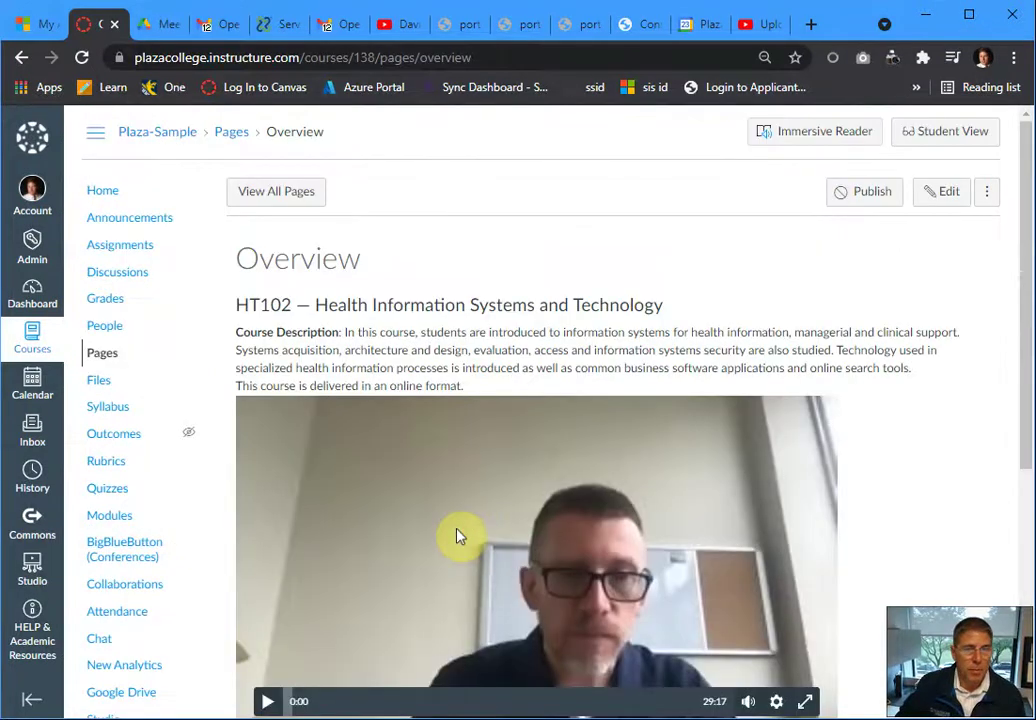
scroll(459, 537, "down", 4)
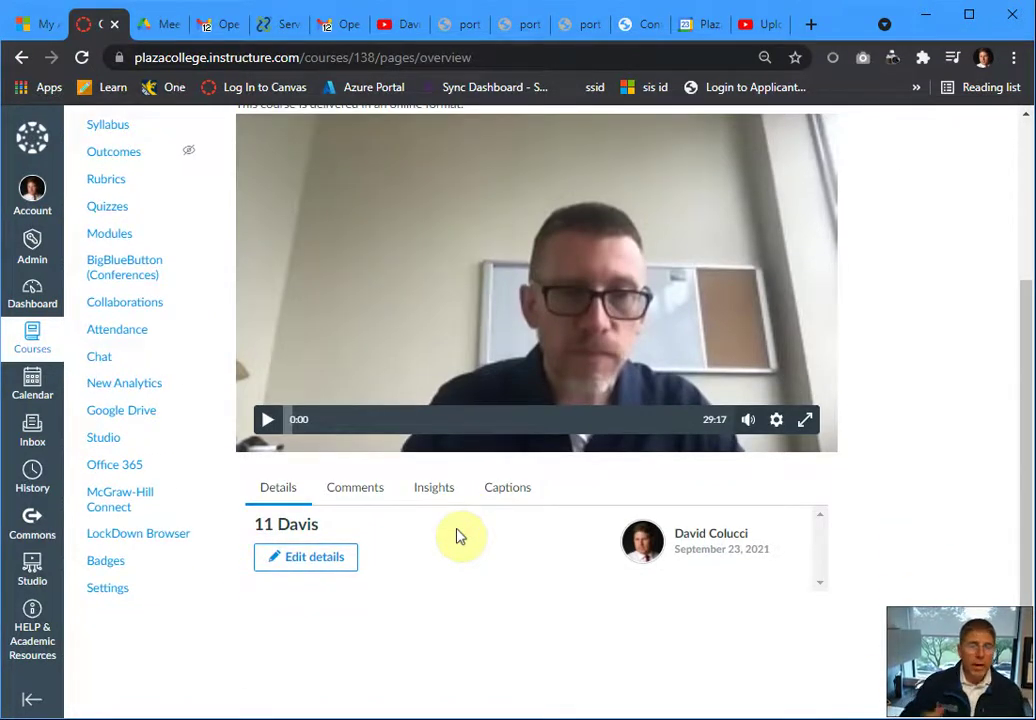